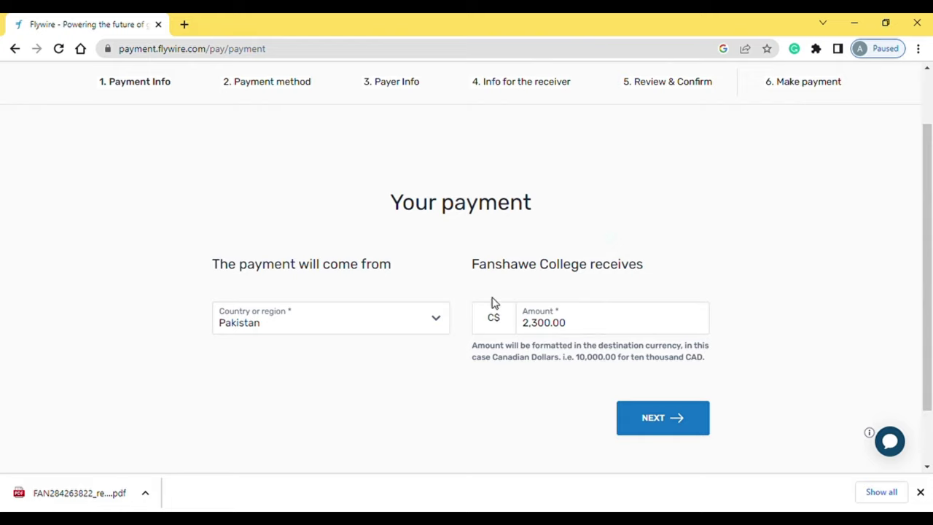
- Submit the payment info for Fanshawe College with Pakistan as the country and C$2,300.00 as the amount
{"action": "left_click_drag", "start_coordinate": [472, 264], "coordinate": [589, 270]}
{"action": "left_click_drag", "start_coordinate": [492, 357], "coordinate": [512, 357]}
{"action": "left_click", "coordinate": [636, 417]}
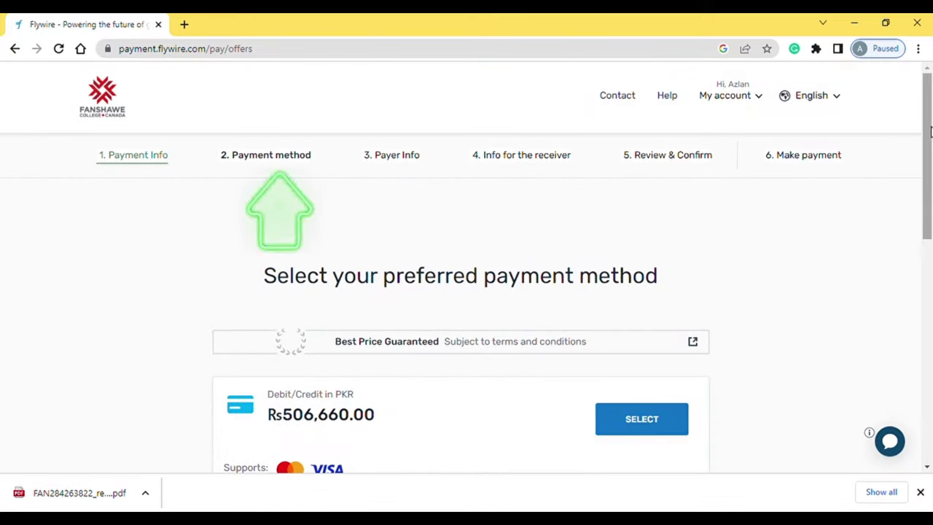
- Choose International Bank Transfer in US Dollars (USD) as payment method and pre-fill the payer form with the previous payment's information
{"action": "left_click_drag", "start_coordinate": [929, 134], "coordinate": [929, 273]}
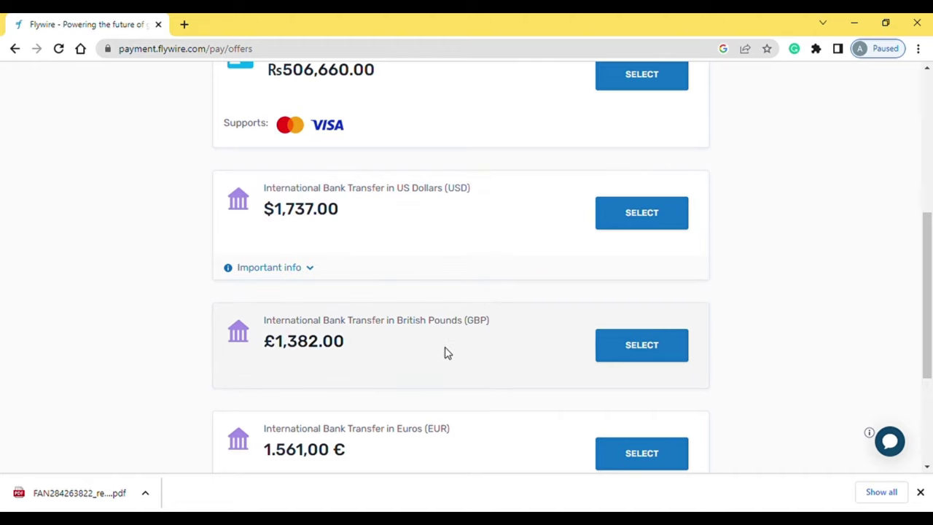
{"action": "left_click_drag", "start_coordinate": [923, 236], "coordinate": [929, 122]}
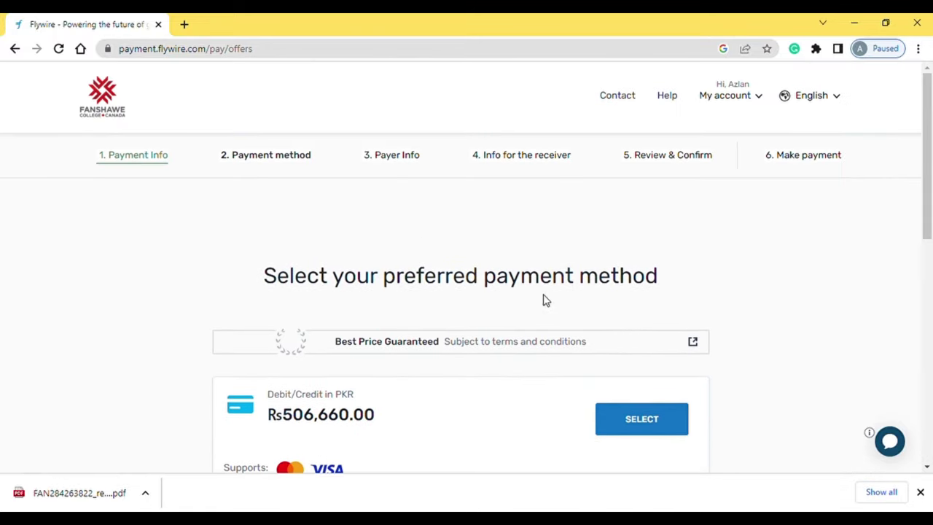
{"action": "scroll", "coordinate": [706, 297], "scroll_direction": "down", "scroll_amount": 3}
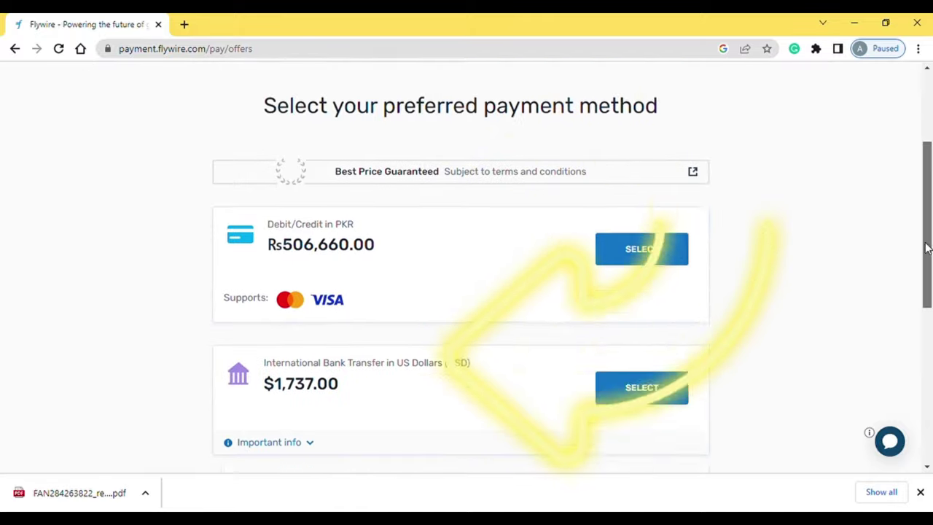
{"action": "left_click", "coordinate": [623, 361]}
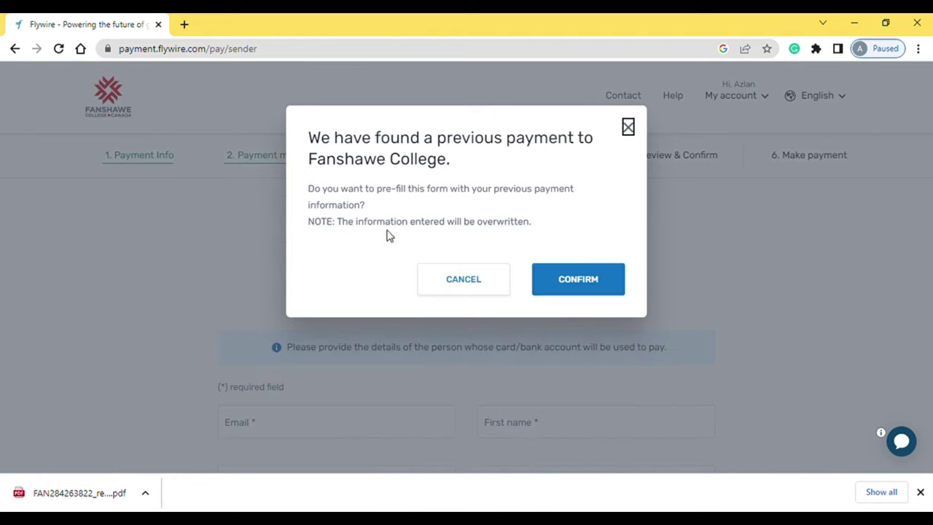
{"action": "left_click", "coordinate": [590, 280]}
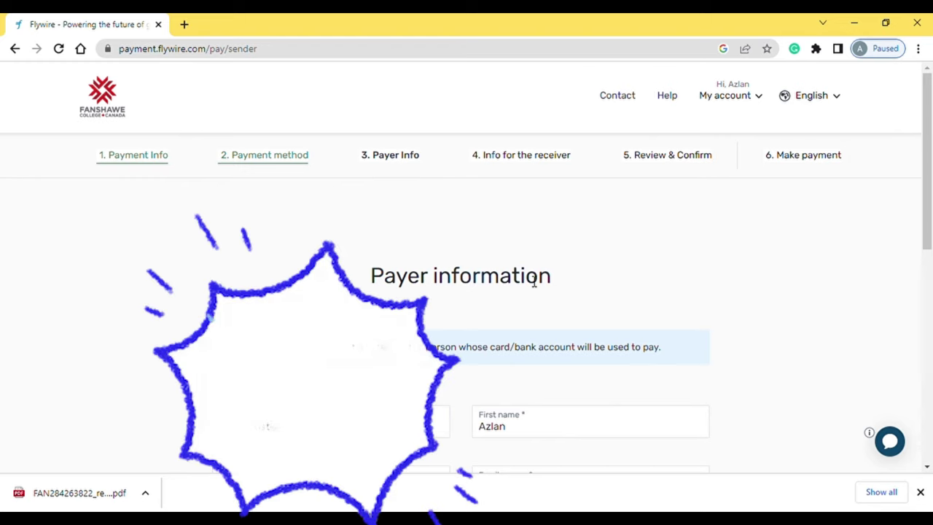
- Enable text notifications and agree to the Flywire Terms of Use and Privacy Policy, submitting the payer information
{"action": "left_click_drag", "start_coordinate": [928, 160], "coordinate": [930, 267]}
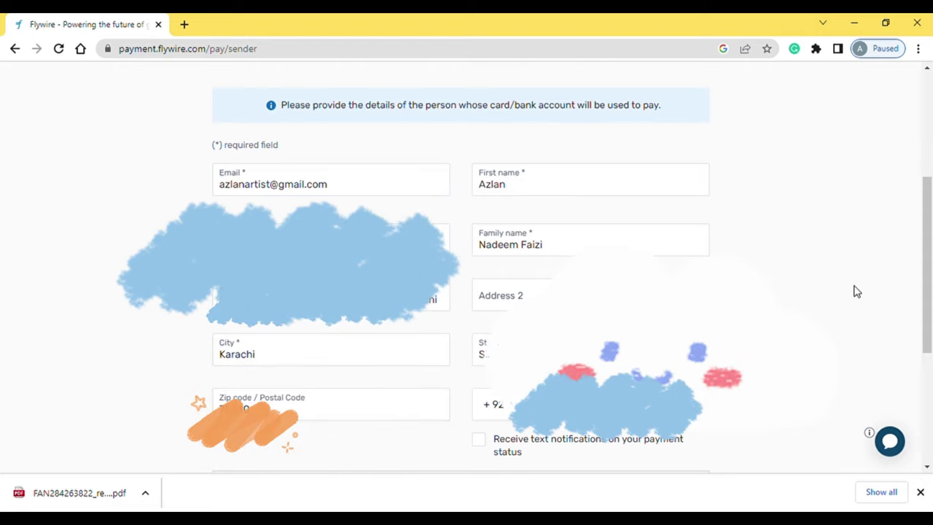
{"action": "left_click_drag", "start_coordinate": [930, 229], "coordinate": [930, 306]}
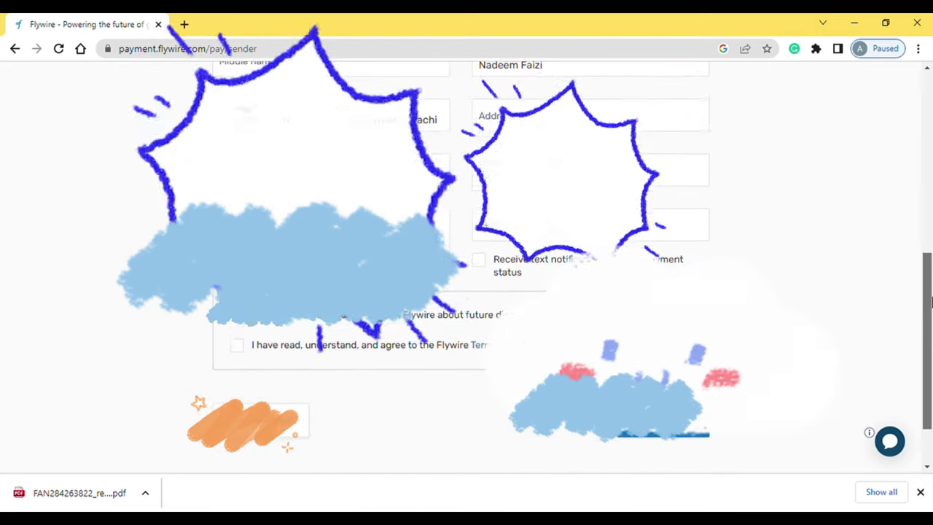
{"action": "left_click", "coordinate": [479, 256]}
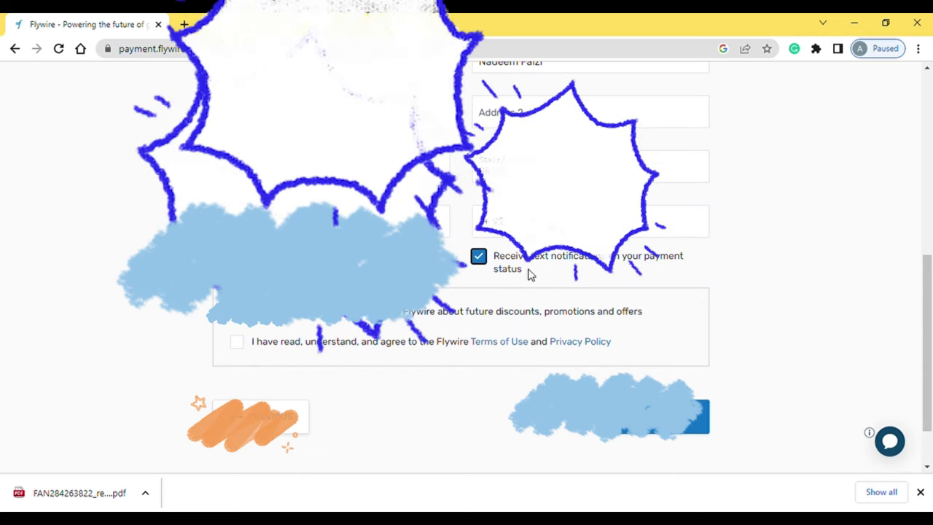
{"action": "left_click", "coordinate": [237, 341]}
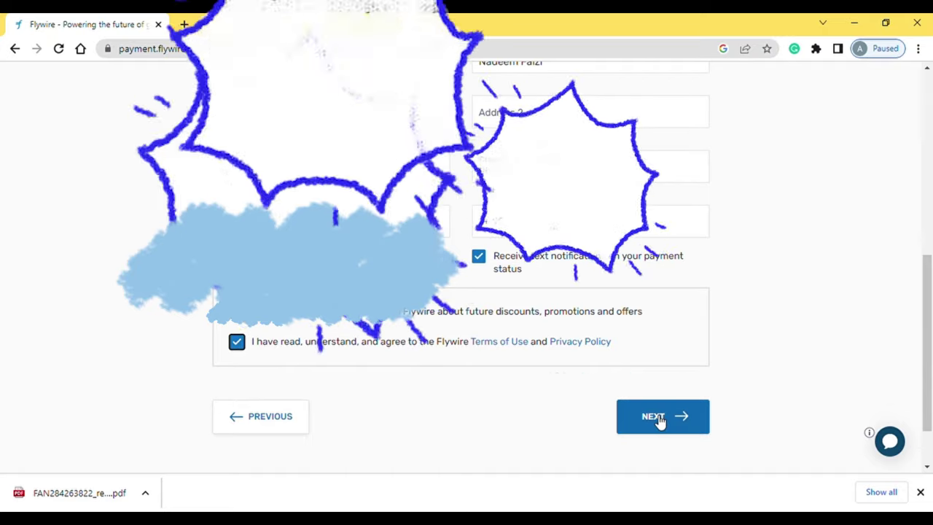
{"action": "left_click_drag", "start_coordinate": [927, 333], "coordinate": [930, 160]}
{"action": "scroll", "coordinate": [667, 386], "scroll_direction": "down", "scroll_amount": 10}
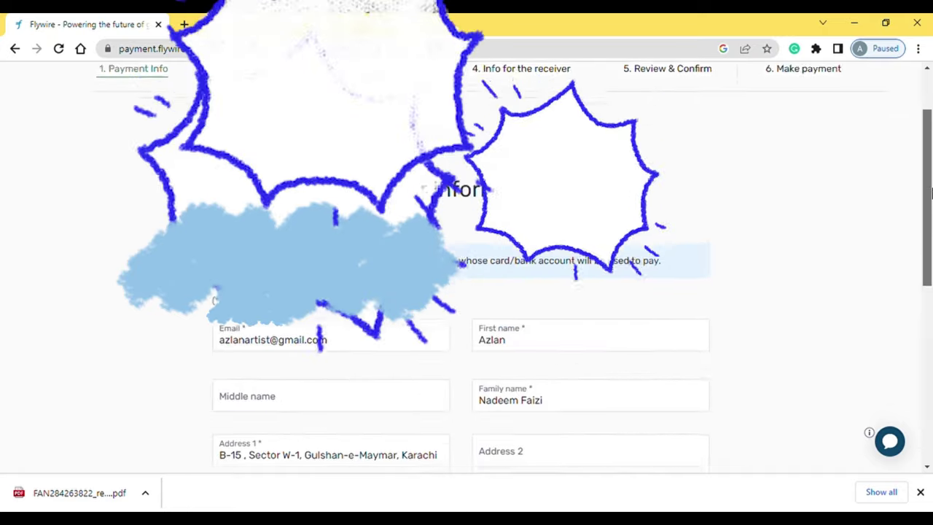
{"action": "left_click", "coordinate": [665, 376]}
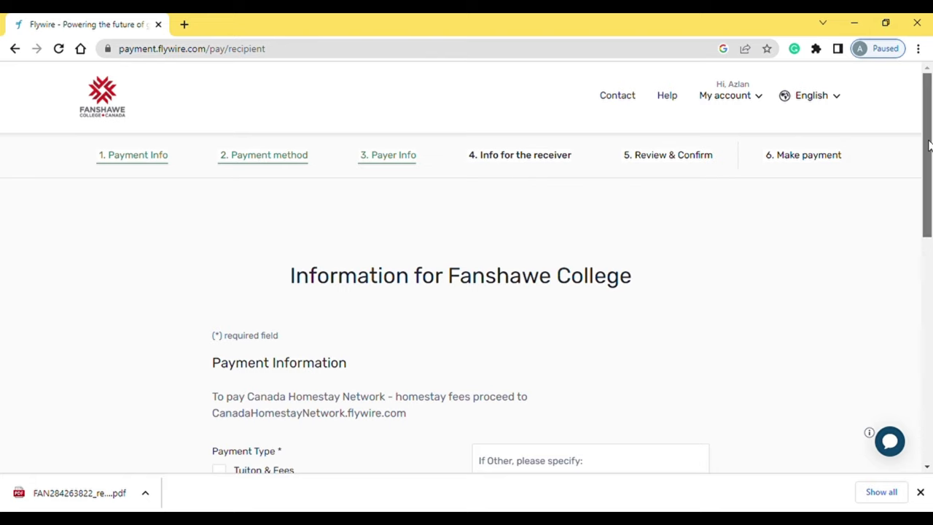
- Try out the other payment types for Fanshawe College and leave only Admissions Deposit selected
{"action": "left_click_drag", "start_coordinate": [929, 145], "coordinate": [930, 215]}
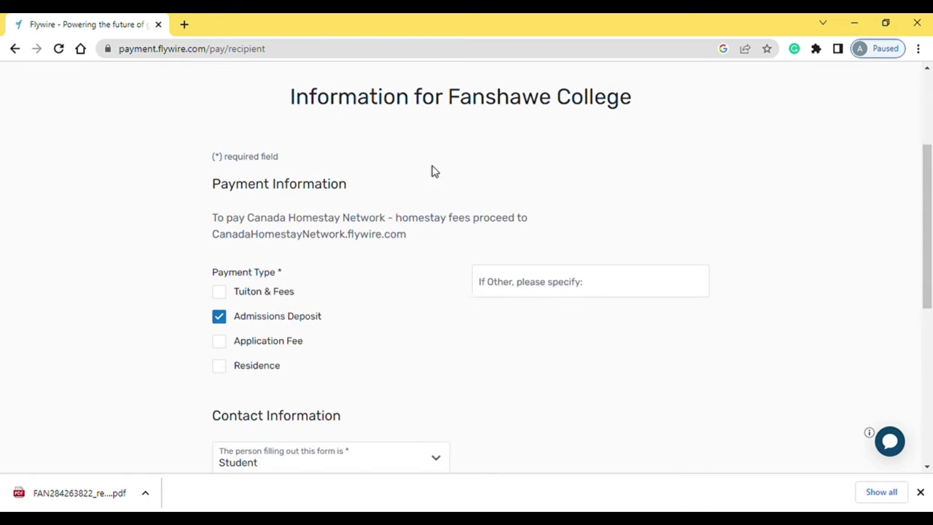
{"action": "left_click", "coordinate": [220, 296]}
{"action": "left_click", "coordinate": [221, 341]}
{"action": "left_click", "coordinate": [220, 344]}
{"action": "left_click", "coordinate": [221, 293]}
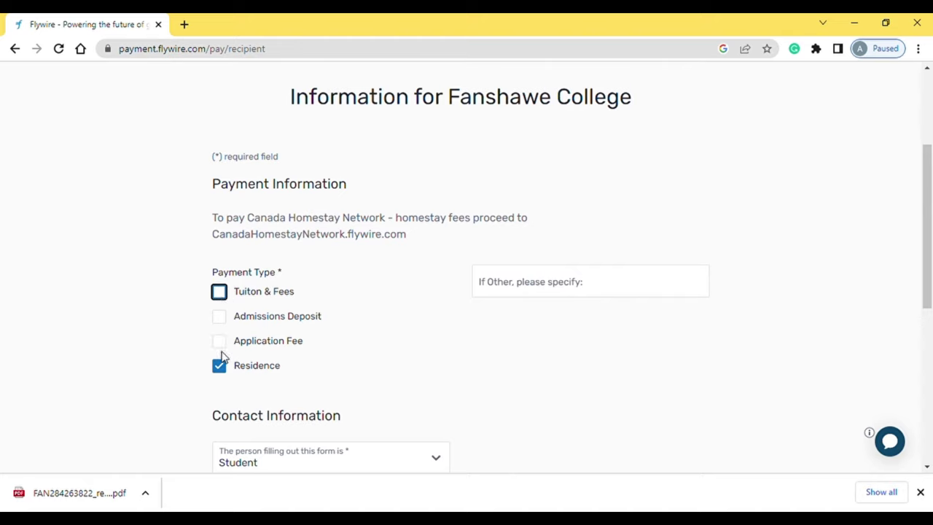
{"action": "left_click", "coordinate": [221, 315]}
{"action": "left_click", "coordinate": [218, 369]}
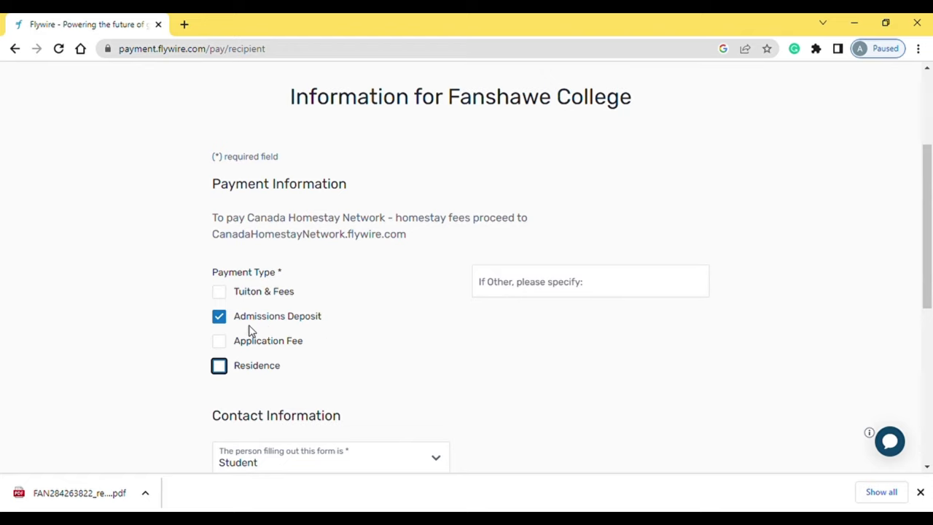
- Check the contact and student information for Fanshawe College and submit it for review
{"action": "left_click_drag", "start_coordinate": [929, 225], "coordinate": [928, 258]}
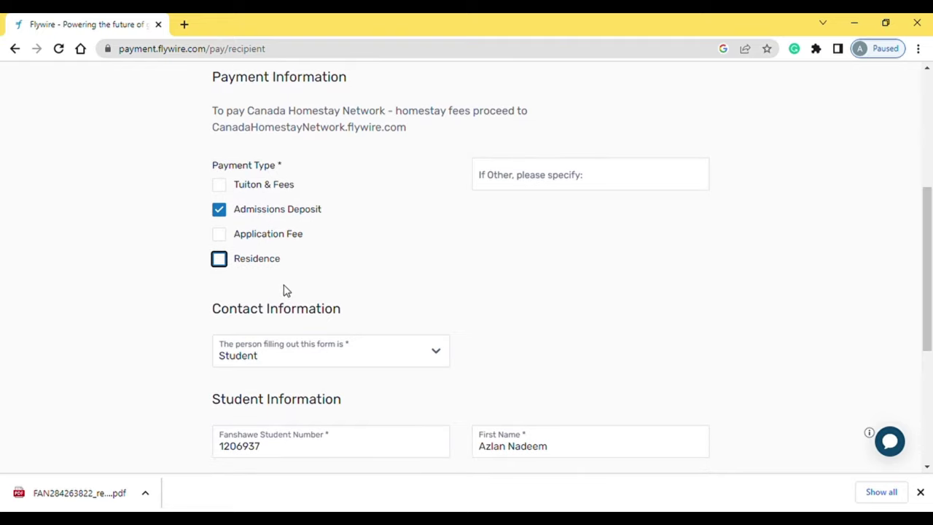
{"action": "left_click_drag", "start_coordinate": [923, 217], "coordinate": [928, 323]}
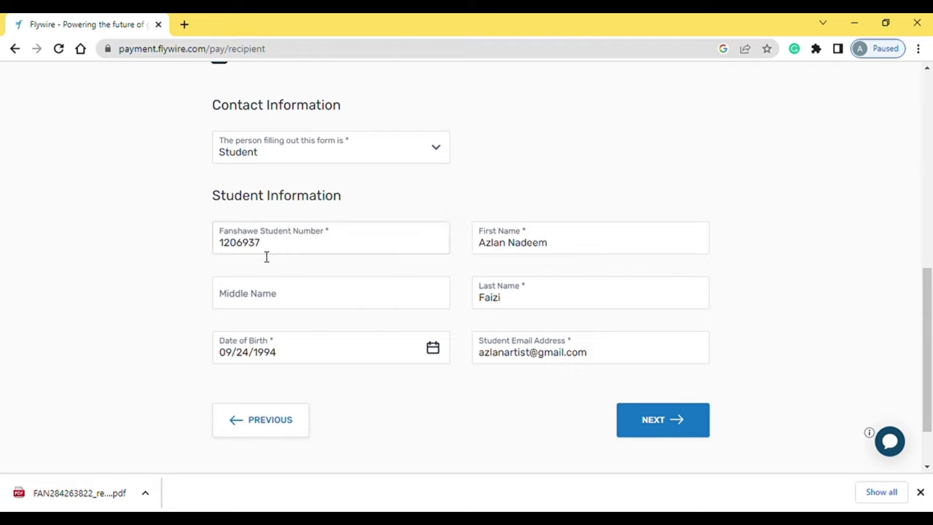
{"action": "left_click_drag", "start_coordinate": [276, 249], "coordinate": [196, 248]}
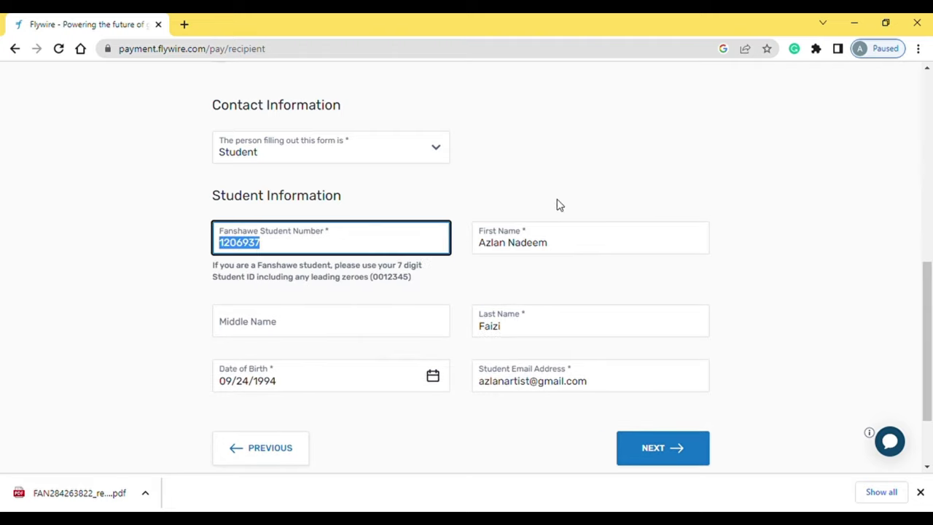
{"action": "left_click", "coordinate": [591, 183]}
{"action": "left_click", "coordinate": [681, 430]}
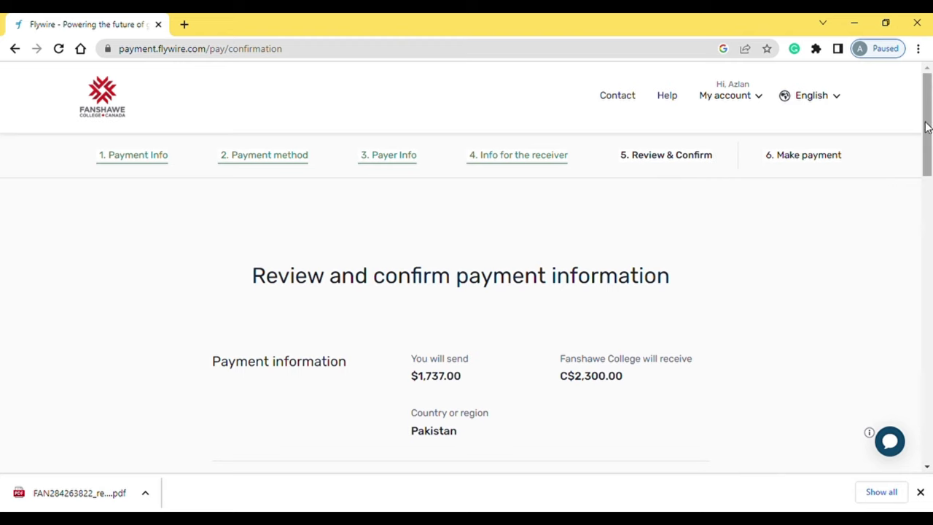
- Compare the amount to send with the amount Fanshawe College will receive in the payment summary
{"action": "left_click_drag", "start_coordinate": [928, 127], "coordinate": [928, 136]}
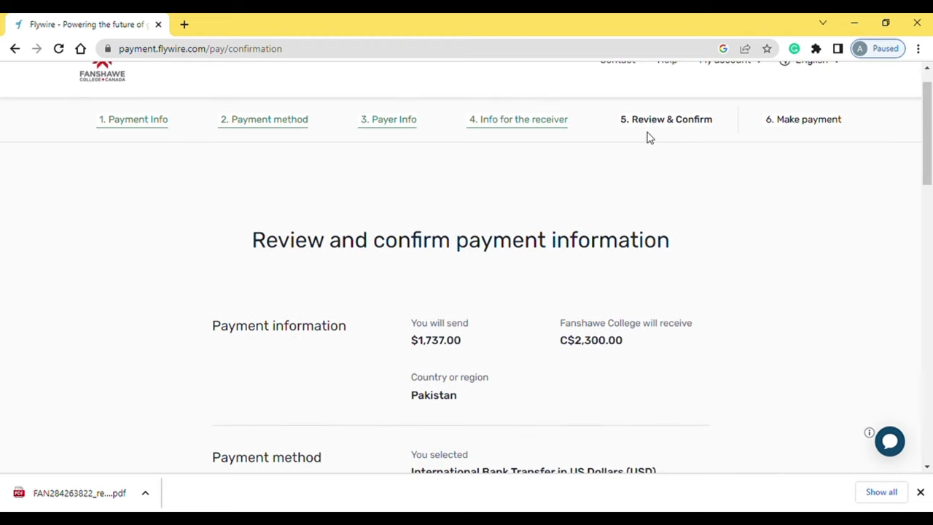
{"action": "left_click_drag", "start_coordinate": [579, 247], "coordinate": [398, 258]}
{"action": "left_click", "coordinate": [712, 282]}
{"action": "left_click_drag", "start_coordinate": [928, 182], "coordinate": [931, 245]}
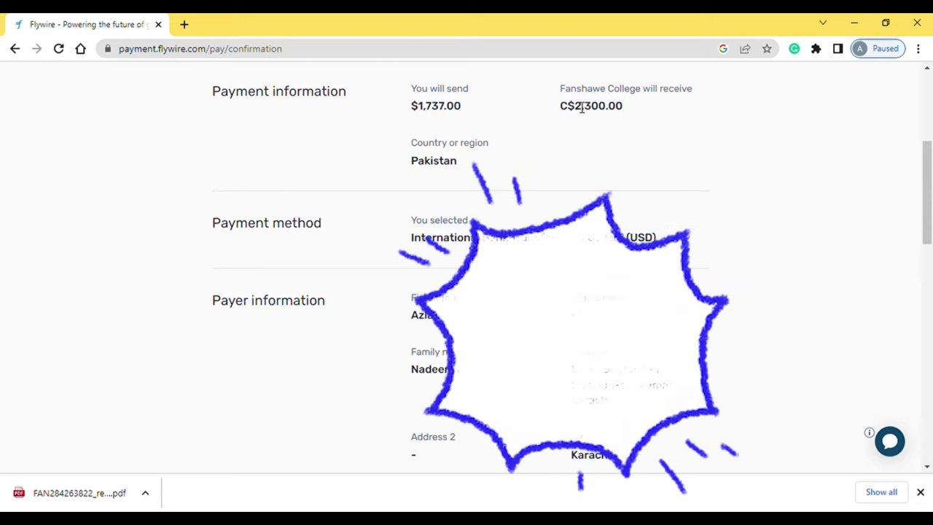
{"action": "left_click_drag", "start_coordinate": [573, 111], "coordinate": [636, 113]}
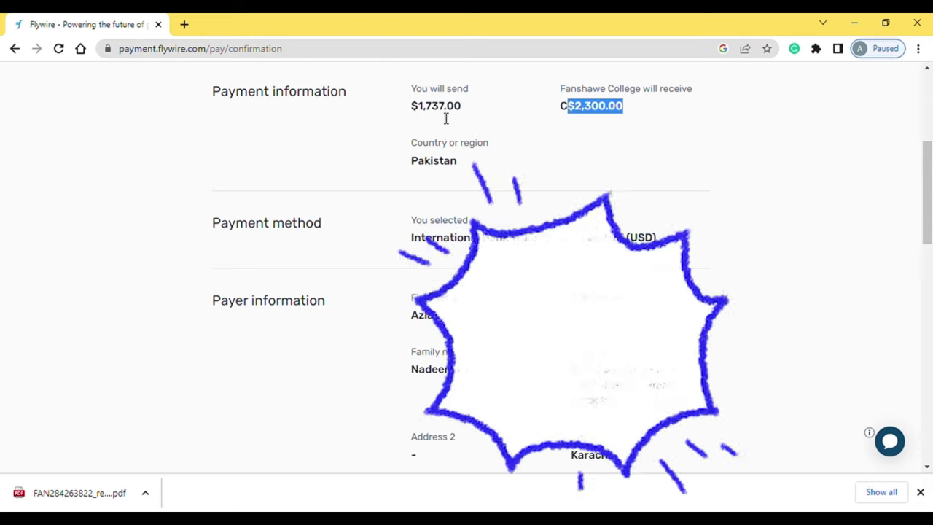
{"action": "left_click_drag", "start_coordinate": [418, 109], "coordinate": [514, 121]}
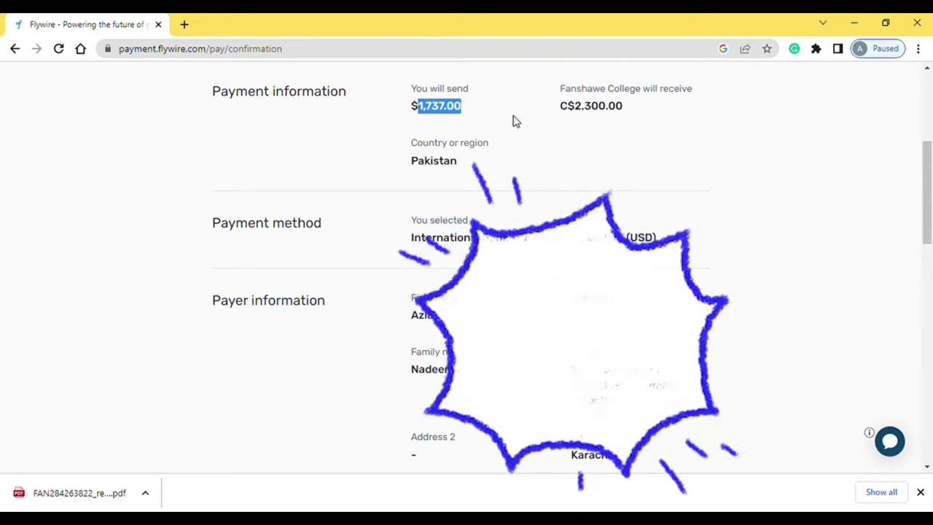
{"action": "left_click", "coordinate": [537, 123]}
{"action": "left_click_drag", "start_coordinate": [576, 111], "coordinate": [636, 112]}
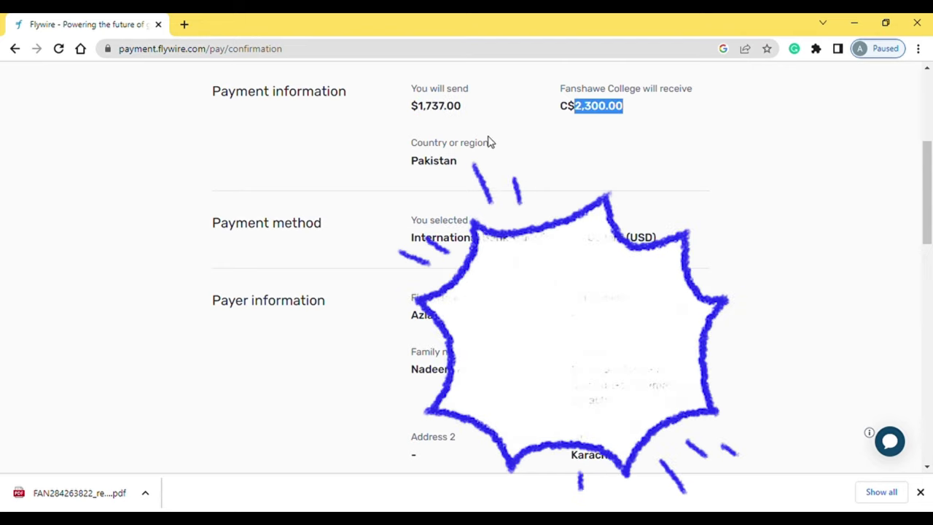
{"action": "left_click", "coordinate": [461, 130]}
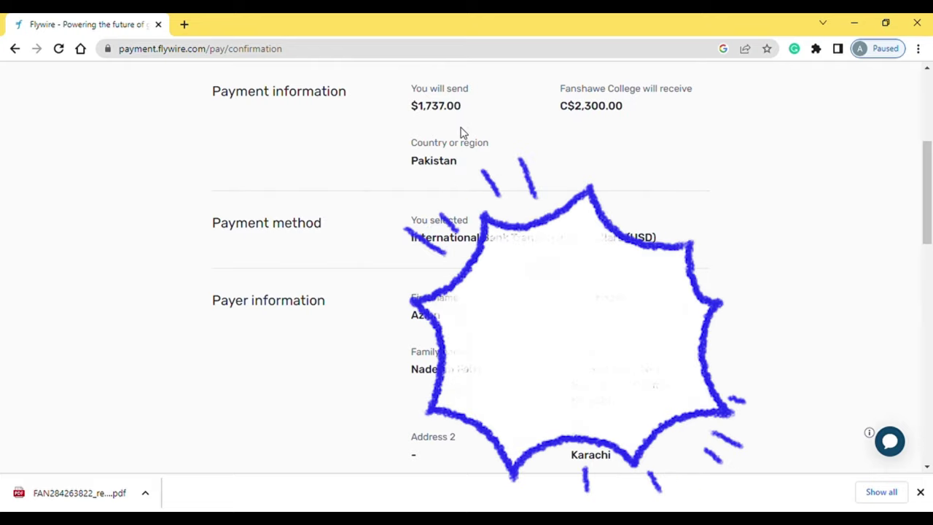
{"action": "left_click_drag", "start_coordinate": [409, 107], "coordinate": [488, 113]}
{"action": "left_click", "coordinate": [501, 171]}
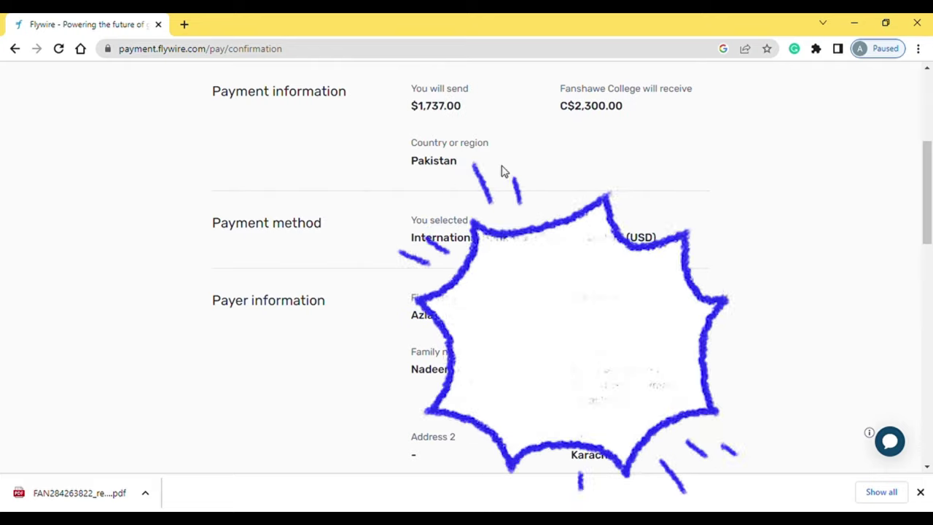
- Review the payment method, payer, contact and student details, and confirm the payment
{"action": "mouse_move", "coordinate": [927, 175]}
{"action": "left_mouse_down"}
{"action": "mouse_move", "coordinate": [928, 186]}
{"action": "mouse_move", "coordinate": [928, 157]}
{"action": "mouse_move", "coordinate": [928, 176]}
{"action": "left_mouse_up"}
{"action": "left_click_drag", "start_coordinate": [276, 206], "coordinate": [337, 212]}
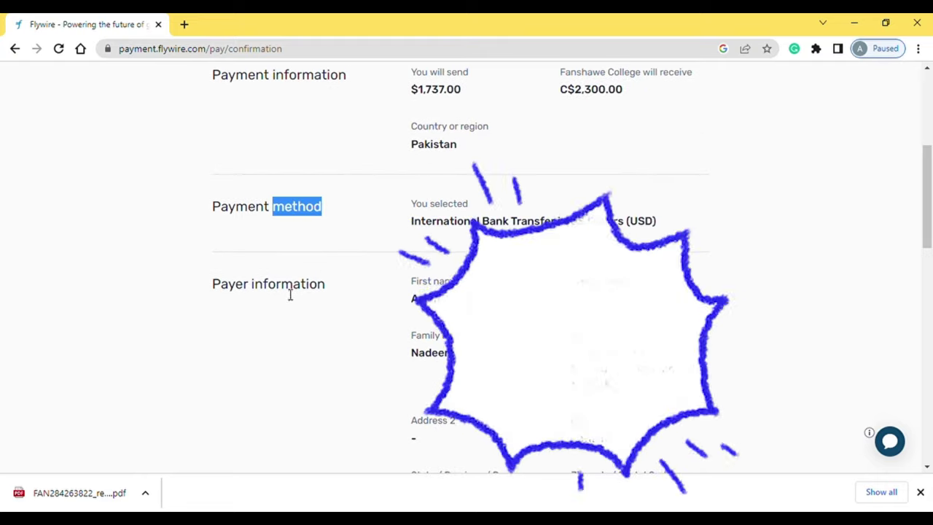
{"action": "left_click_drag", "start_coordinate": [245, 292], "coordinate": [343, 300]}
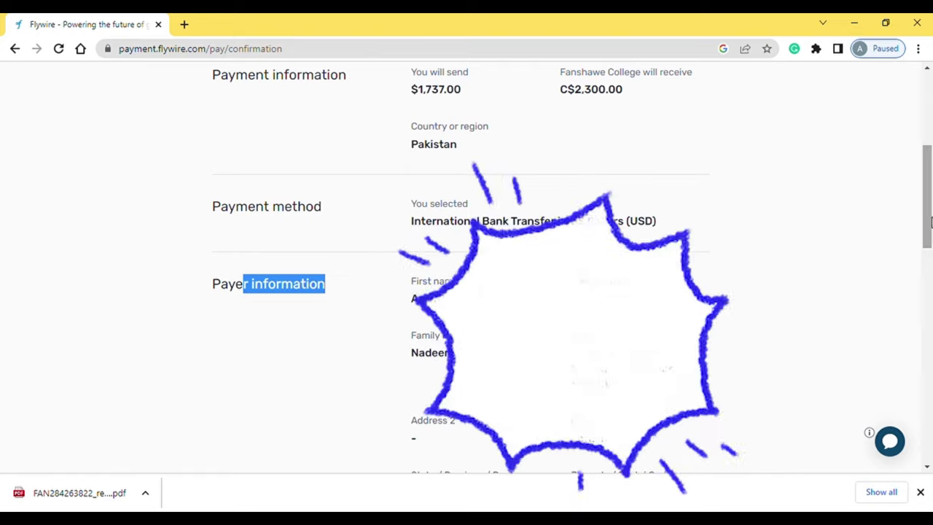
{"action": "left_click_drag", "start_coordinate": [929, 222], "coordinate": [930, 310]}
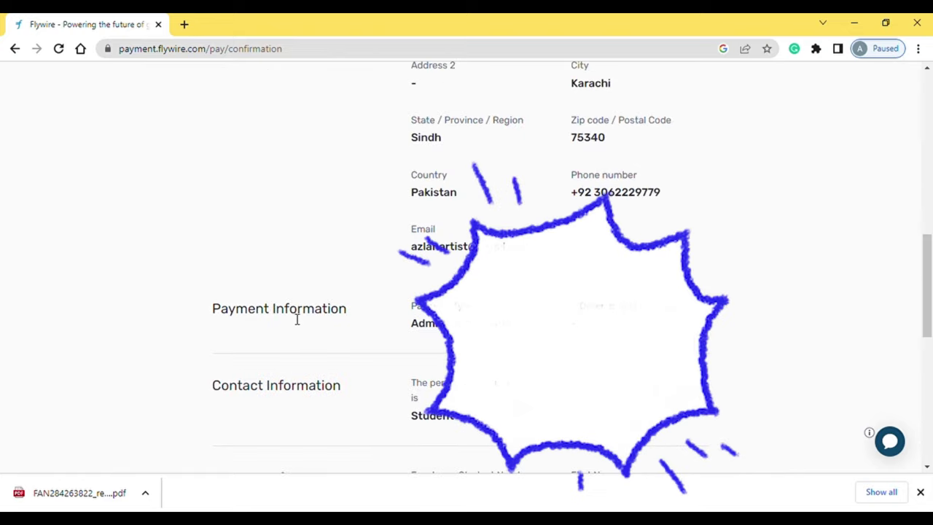
{"action": "left_click_drag", "start_coordinate": [928, 259], "coordinate": [917, 353]}
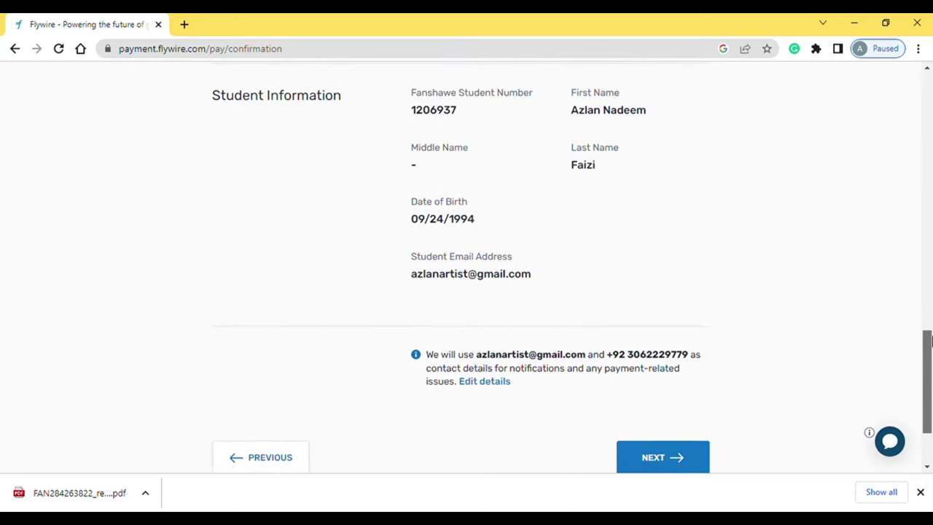
{"action": "scroll", "coordinate": [682, 394], "scroll_direction": "down", "scroll_amount": 1}
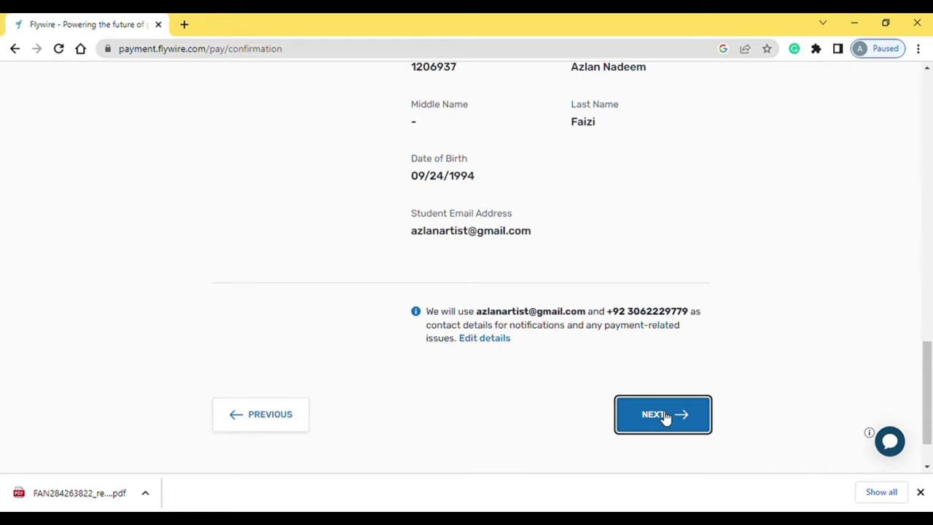
{"action": "left_click", "coordinate": [665, 416]}
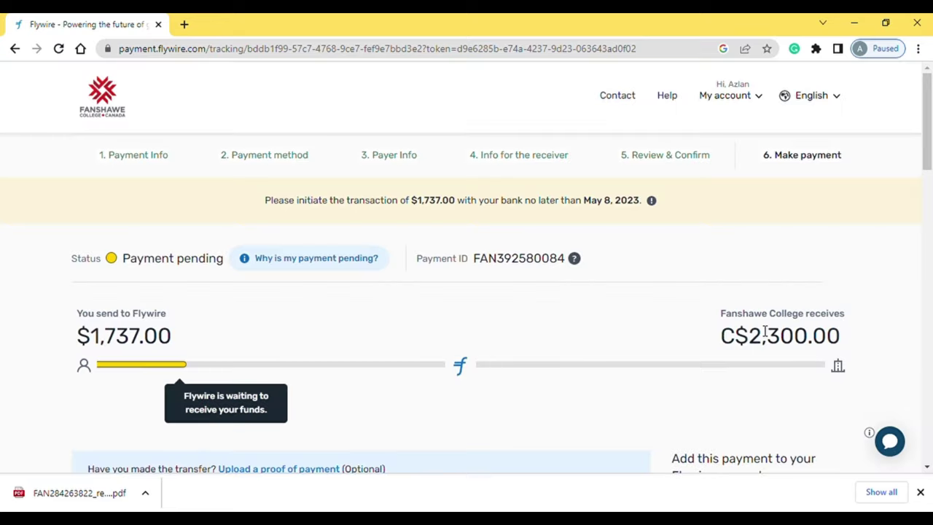
- Read the transfer deadline and the guidance on completing the bank transfer, down to the payment instructions
{"action": "scroll", "coordinate": [560, 129], "scroll_direction": "down", "scroll_amount": 2}
{"action": "left_click_drag", "start_coordinate": [423, 156], "coordinate": [541, 162]}
{"action": "scroll", "coordinate": [276, 220], "scroll_direction": "down", "scroll_amount": 6}
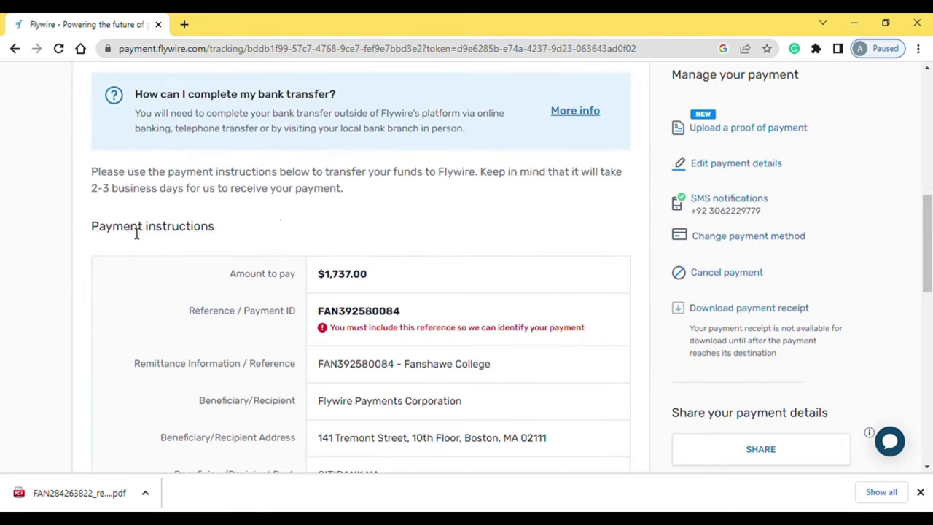
{"action": "left_click_drag", "start_coordinate": [124, 227], "coordinate": [219, 236]}
{"action": "left_click_drag", "start_coordinate": [930, 195], "coordinate": [927, 257]}
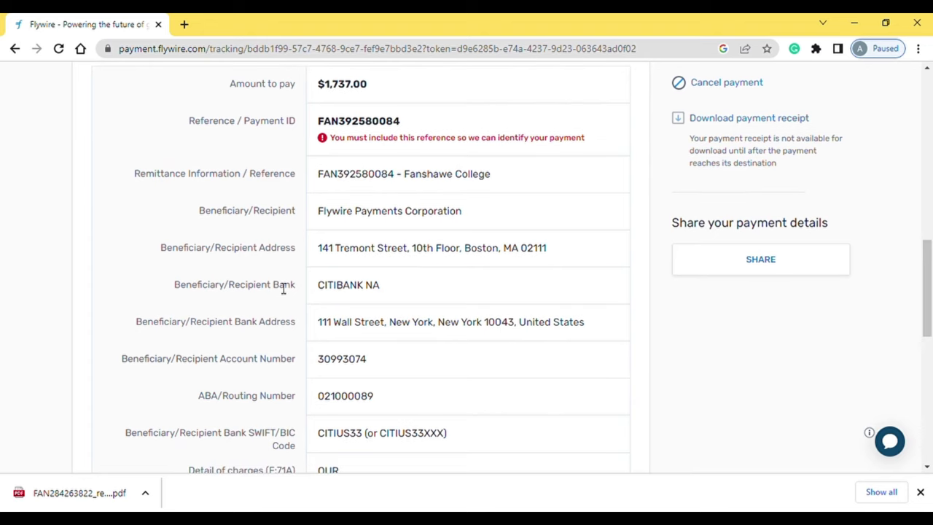
- Examine the beneficiary, recipient bank, bank address and SWIFT/BIC code entries in the payment instructions
{"action": "left_click_drag", "start_coordinate": [234, 323], "coordinate": [304, 331]}
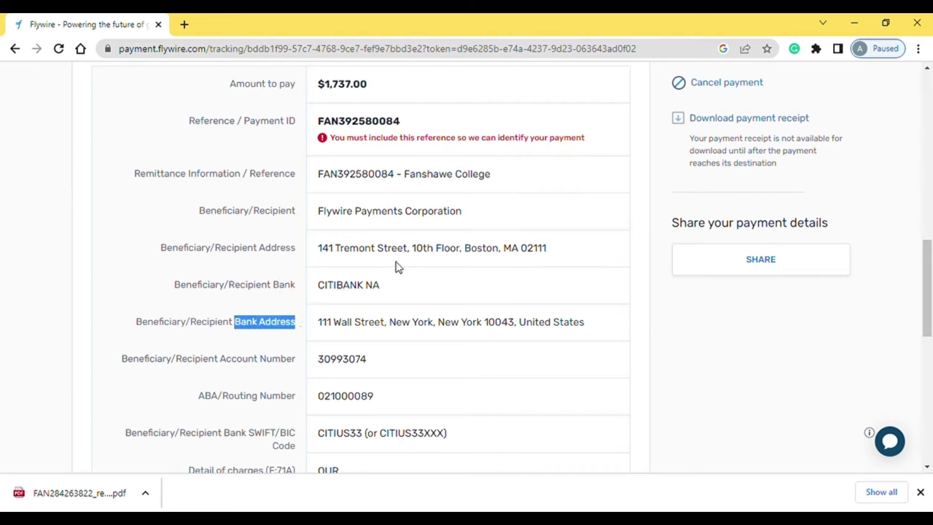
{"action": "left_click_drag", "start_coordinate": [217, 215], "coordinate": [313, 216]}
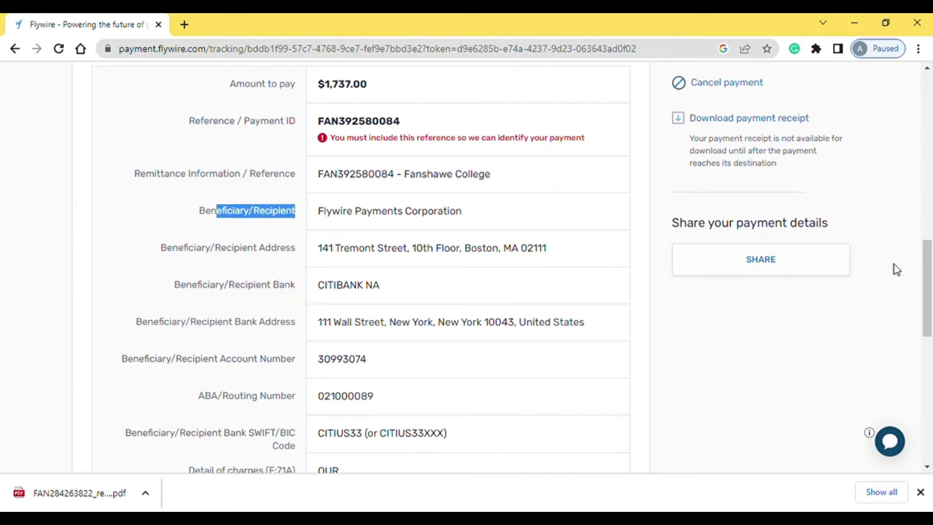
{"action": "mouse_move", "coordinate": [919, 271]}
{"action": "left_mouse_down"}
{"action": "mouse_move", "coordinate": [929, 355]}
{"action": "mouse_move", "coordinate": [930, 247]}
{"action": "mouse_move", "coordinate": [930, 376]}
{"action": "mouse_move", "coordinate": [930, 220]}
{"action": "mouse_move", "coordinate": [923, 379]}
{"action": "mouse_move", "coordinate": [930, 248]}
{"action": "mouse_move", "coordinate": [927, 255]}
{"action": "left_mouse_up"}
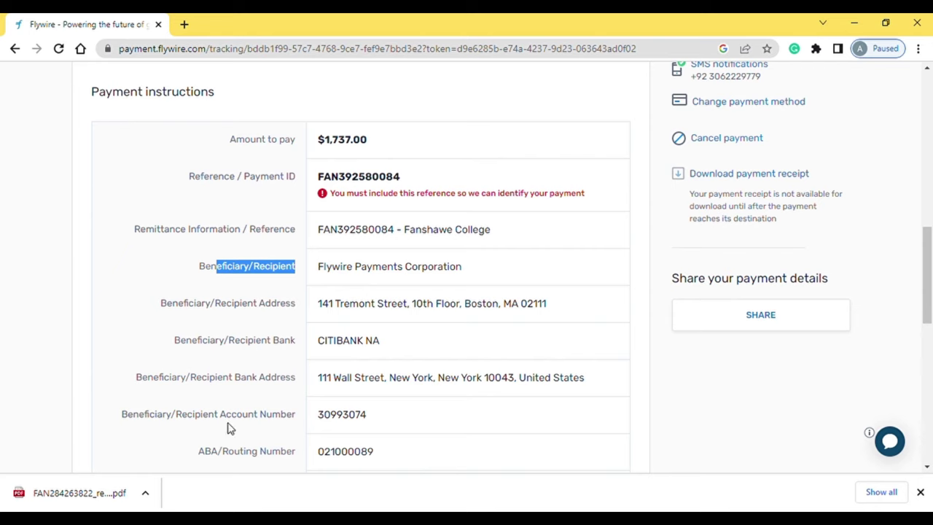
{"action": "scroll", "coordinate": [916, 269], "scroll_direction": "down", "scroll_amount": 3}
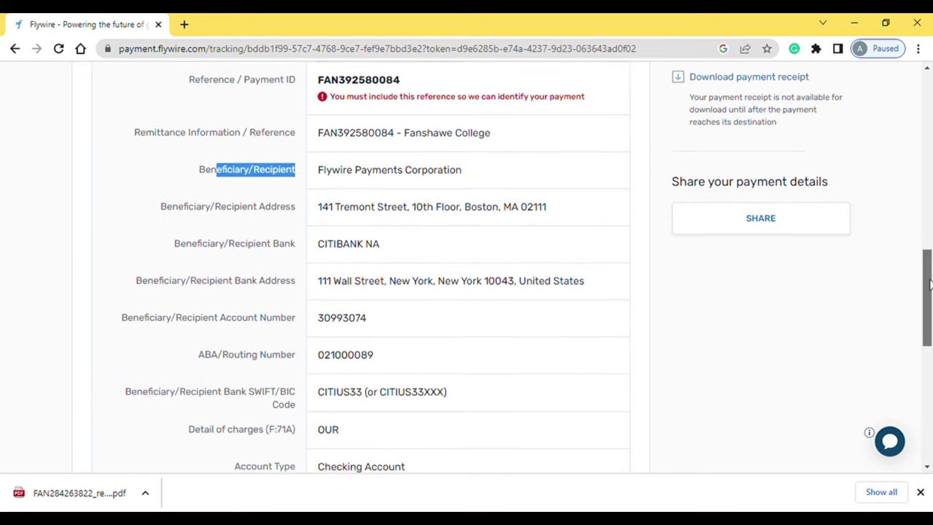
{"action": "left_click_drag", "start_coordinate": [230, 375], "coordinate": [300, 381]}
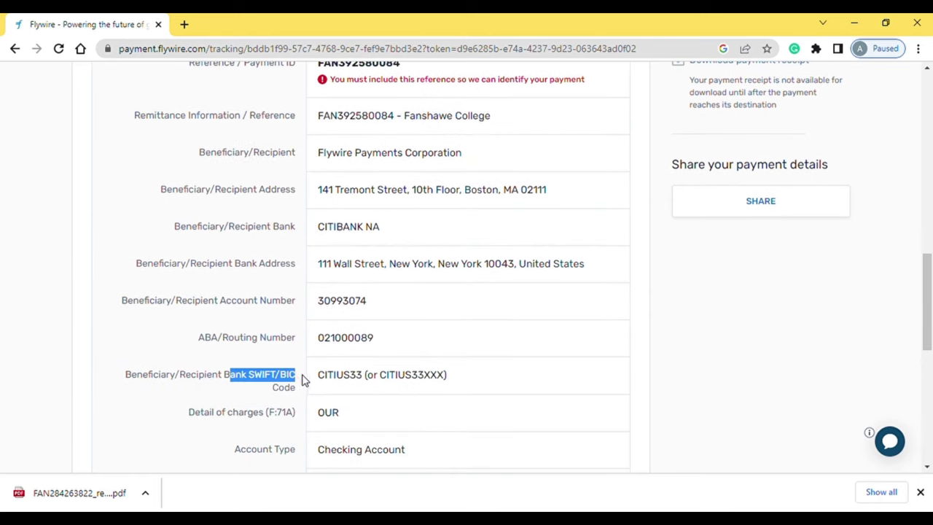
{"action": "left_click_drag", "start_coordinate": [249, 190], "coordinate": [320, 191]}
{"action": "left_click", "coordinate": [779, 341]}
- Review how to complete the bank transfer outside Flywire, the notes, and the option to download the transfer instructions
{"action": "left_click_drag", "start_coordinate": [925, 293], "coordinate": [928, 212]}
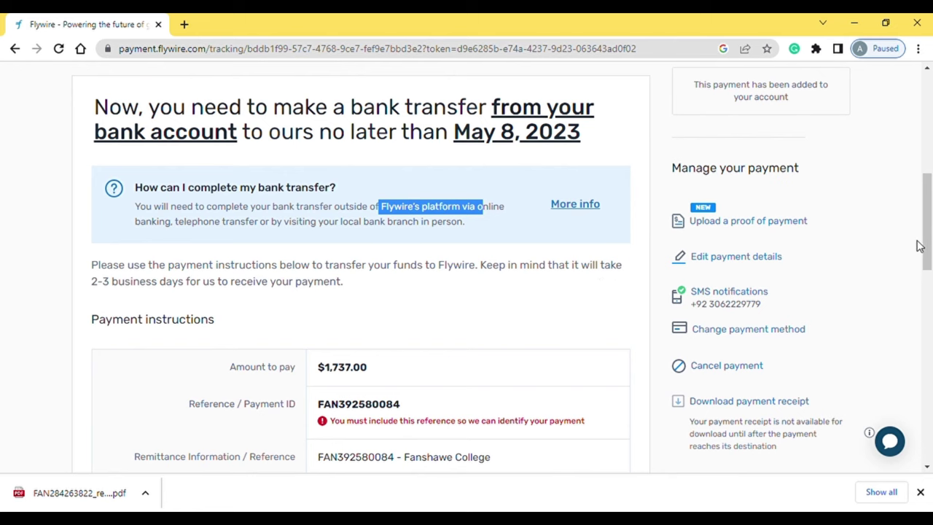
{"action": "scroll", "coordinate": [917, 248], "scroll_direction": "down", "scroll_amount": 2}
{"action": "left_click_drag", "start_coordinate": [920, 264], "coordinate": [898, 410]}
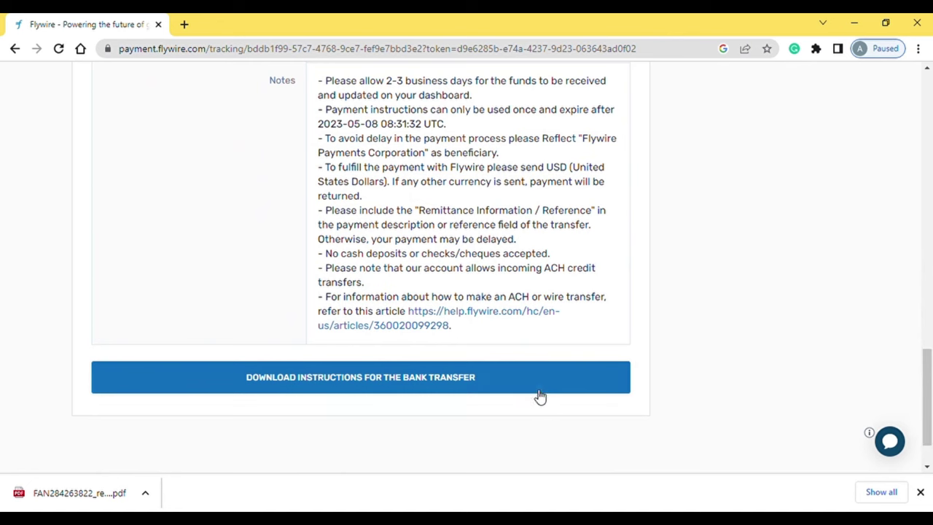
{"action": "left_click_drag", "start_coordinate": [927, 364], "coordinate": [929, 180]}
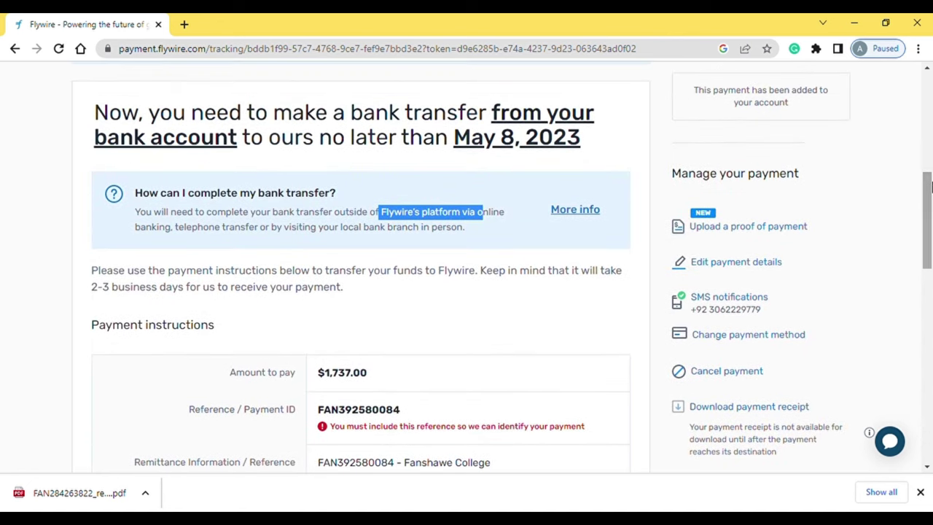
- Try out the cancellation reasons for the pending payment, including "I no longer need to make a payment", and leave without cancelling
{"action": "left_click", "coordinate": [741, 373]}
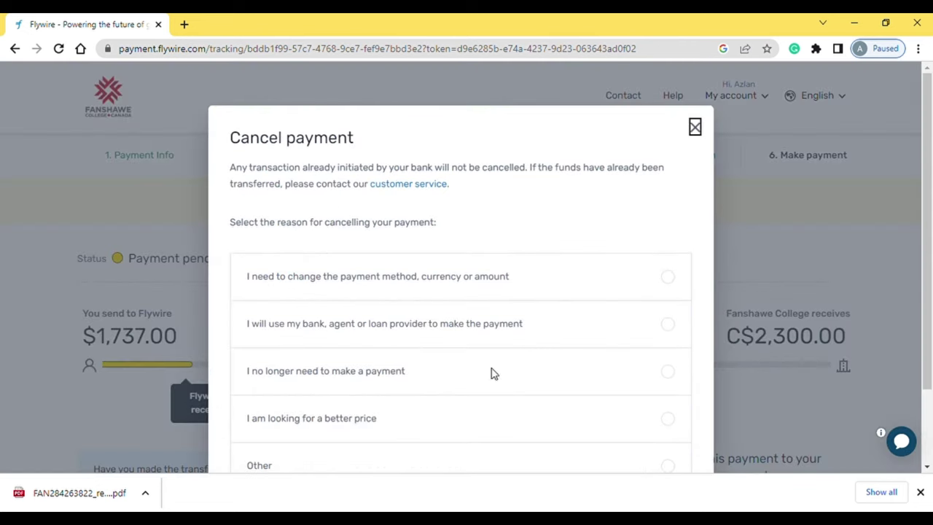
{"action": "left_click", "coordinate": [358, 386]}
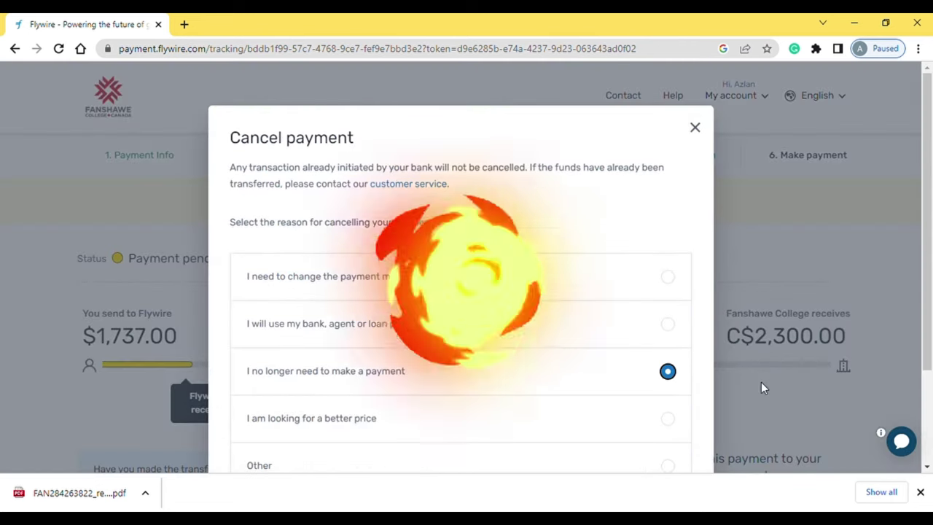
{"action": "key", "text": "Escape"}
{"action": "scroll", "coordinate": [932, 309], "scroll_direction": "down", "scroll_amount": 1}
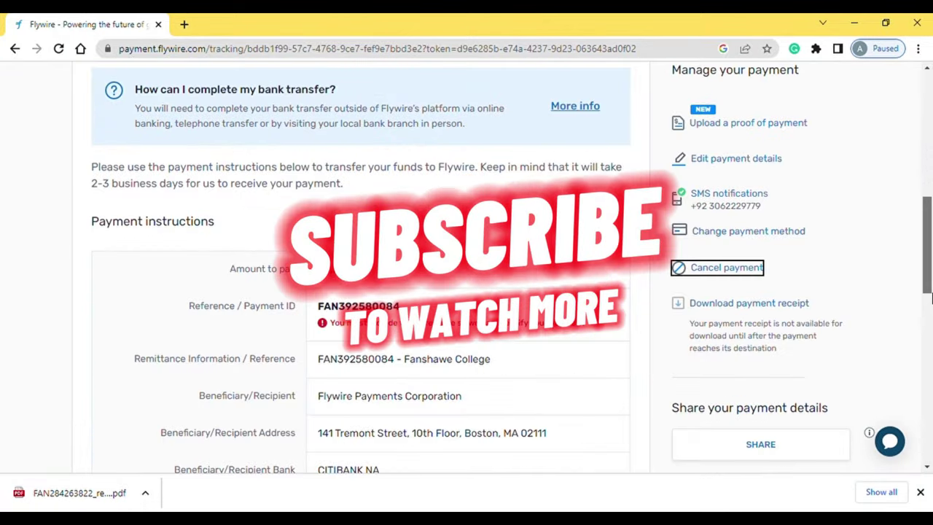
{"action": "left_click", "coordinate": [702, 268]}
{"action": "left_click", "coordinate": [347, 382]}
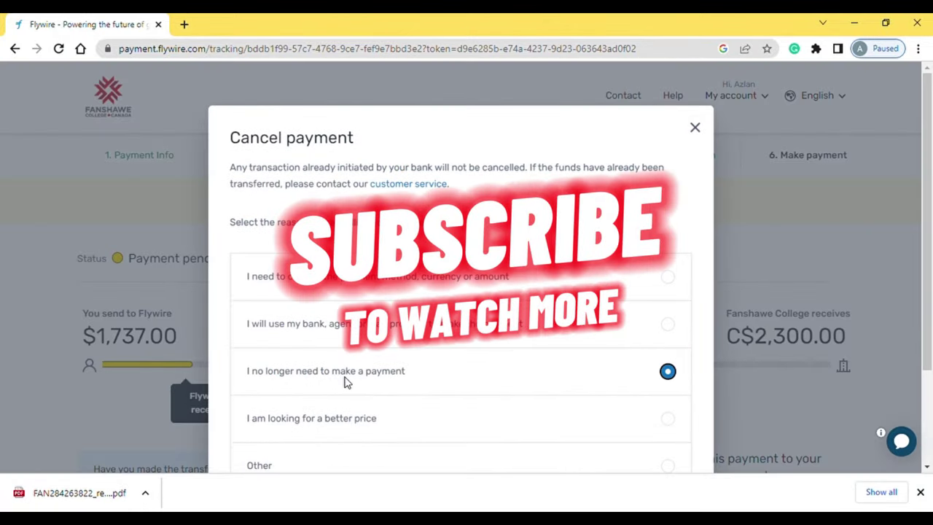
{"action": "key", "text": "Down"}
{"action": "key", "text": "Down"}
{"action": "key", "text": "Down"}
{"action": "key", "text": "Down"}
{"action": "key", "text": "Down"}
{"action": "key", "text": "Down"}
{"action": "key", "text": "Down"}
{"action": "key", "text": "Down"}
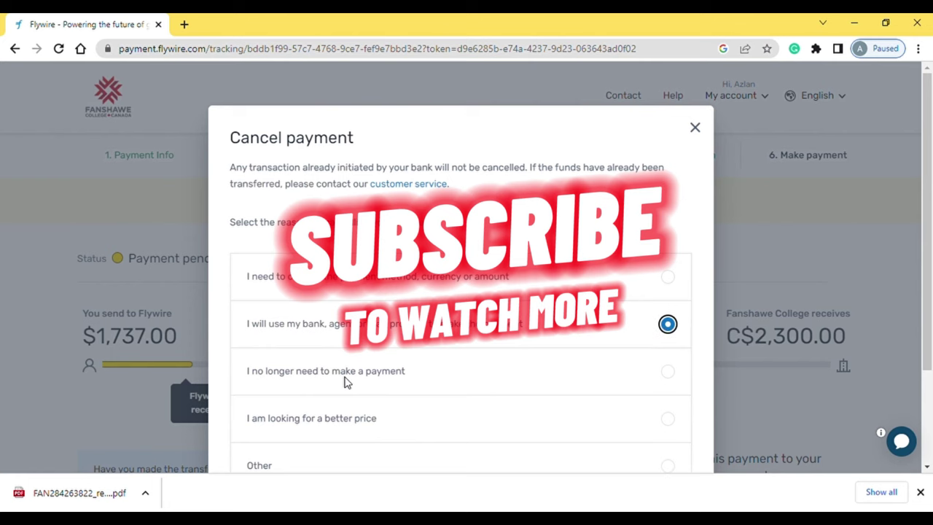
{"action": "left_click", "coordinate": [695, 130]}
- Open the account's list of payments and review the status of each payment to Fanshawe College
{"action": "left_click_drag", "start_coordinate": [928, 231], "coordinate": [925, 92]}
{"action": "left_click", "coordinate": [720, 100]}
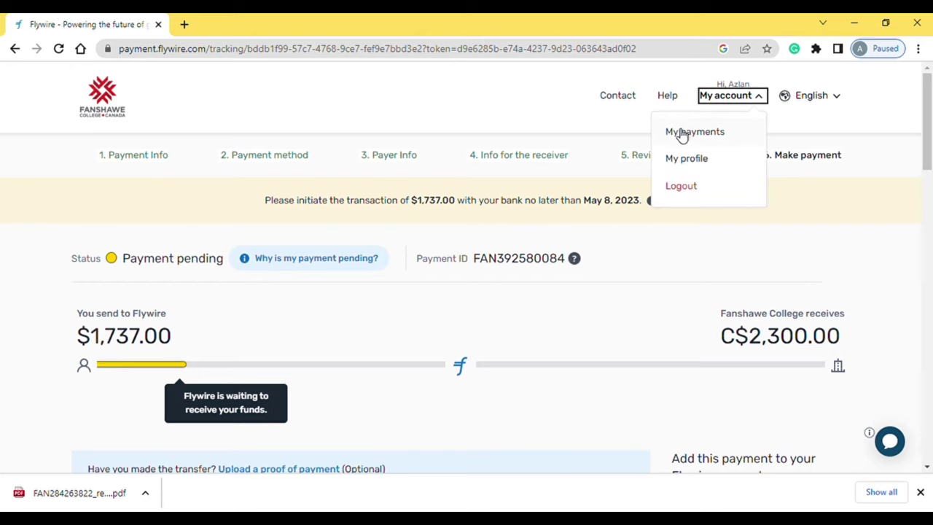
{"action": "left_click", "coordinate": [680, 134]}
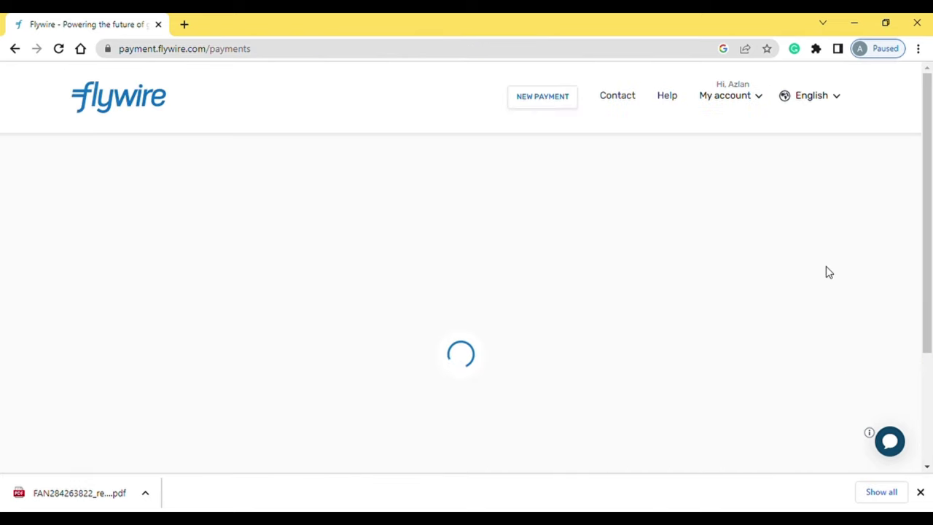
{"action": "scroll", "coordinate": [927, 213], "scroll_direction": "down", "scroll_amount": 3}
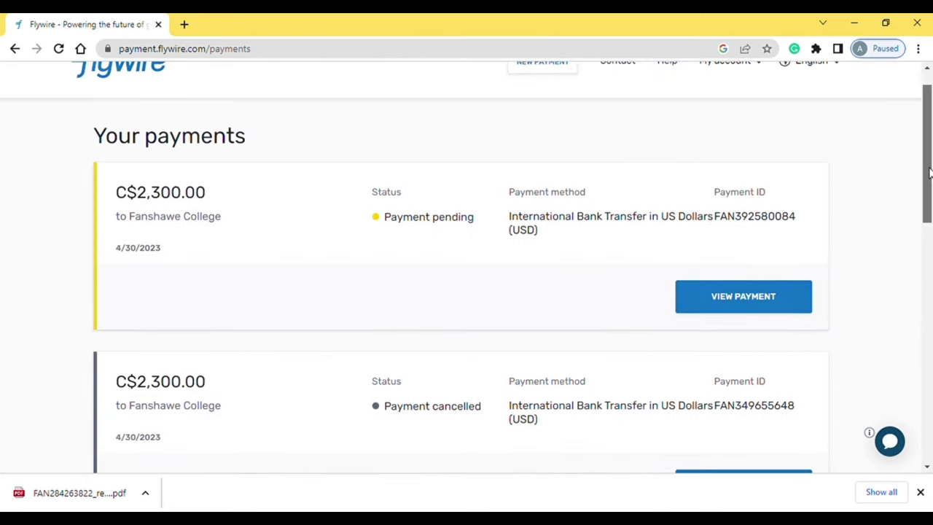
{"action": "left_click_drag", "start_coordinate": [929, 212], "coordinate": [634, 241]}
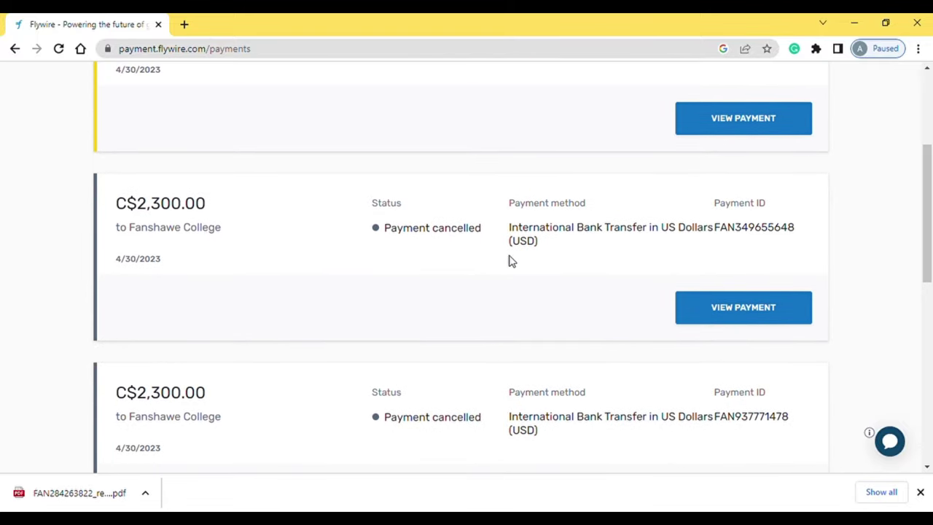
{"action": "scroll", "coordinate": [885, 251], "scroll_direction": "down", "scroll_amount": 3}
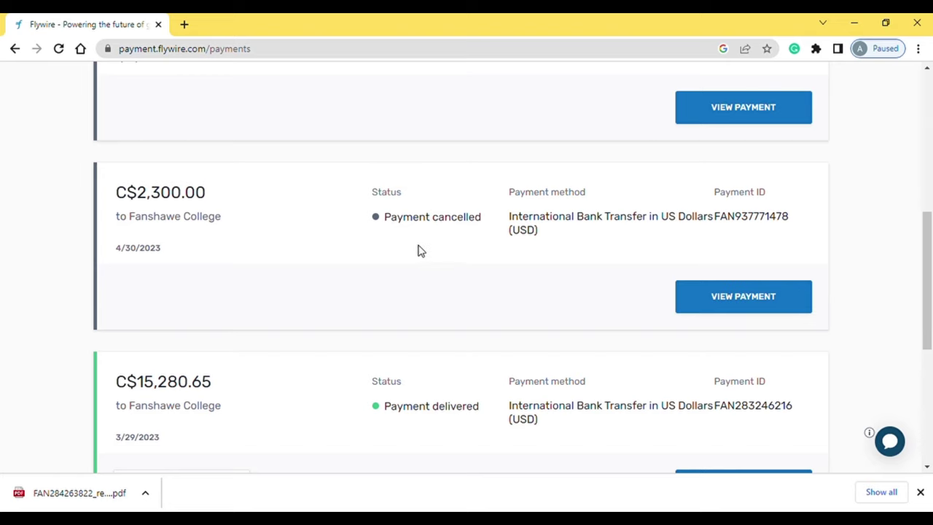
{"action": "left_click_drag", "start_coordinate": [927, 236], "coordinate": [929, 323]}
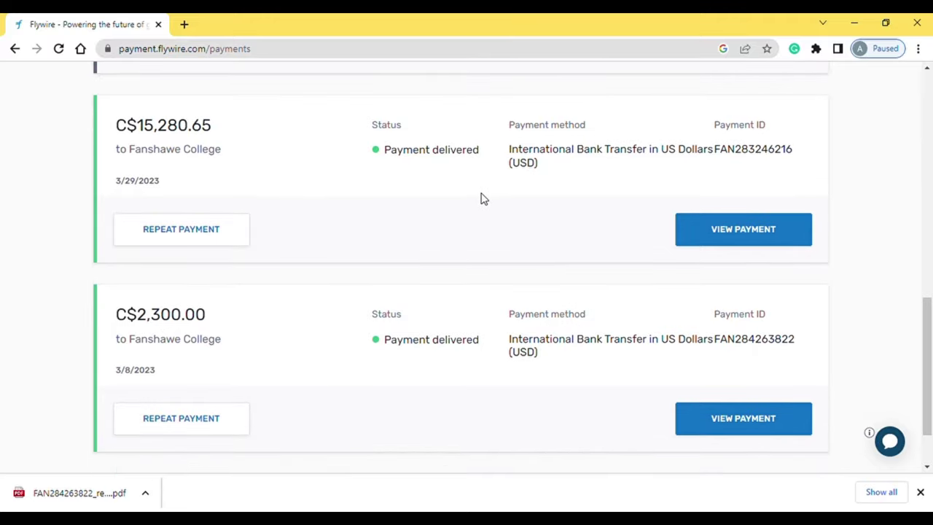
{"action": "left_click_drag", "start_coordinate": [927, 323], "coordinate": [927, 334]}
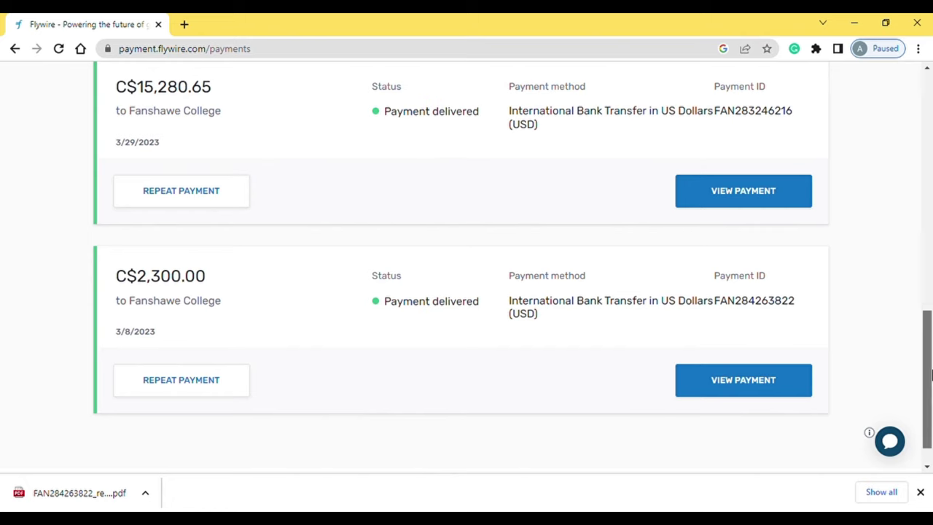
{"action": "left_click_drag", "start_coordinate": [927, 380], "coordinate": [929, 335]}
{"action": "scroll", "coordinate": [929, 335], "scroll_direction": "down", "scroll_amount": 1}
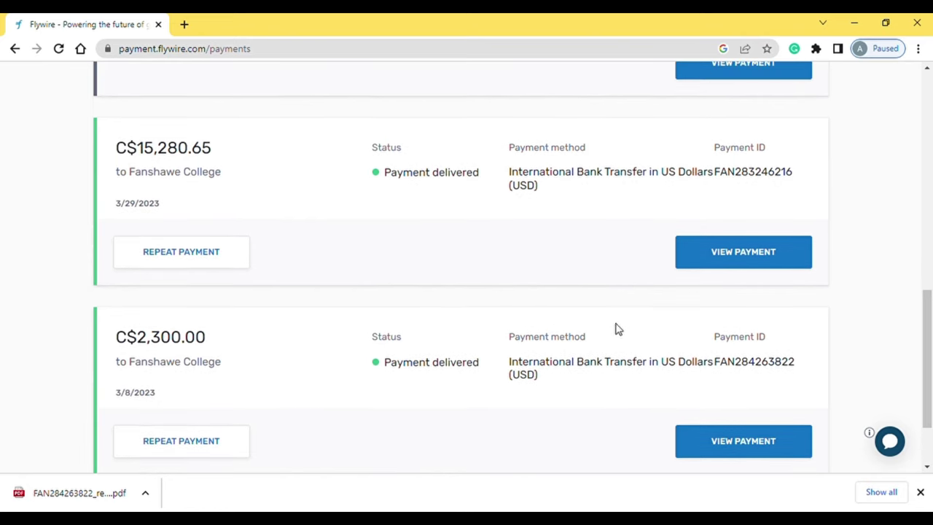
{"action": "scroll", "coordinate": [930, 306], "scroll_direction": "up", "scroll_amount": 1}
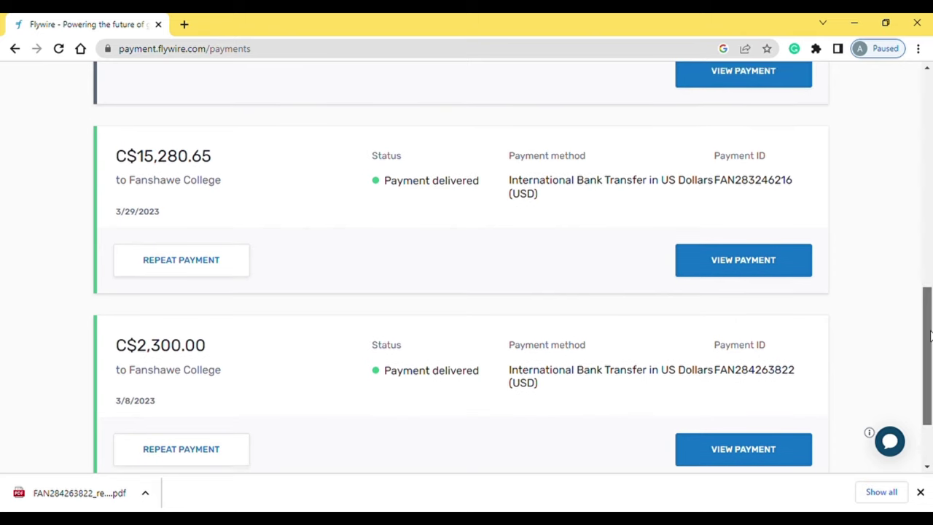
{"action": "left_click_drag", "start_coordinate": [930, 307], "coordinate": [924, 343]}
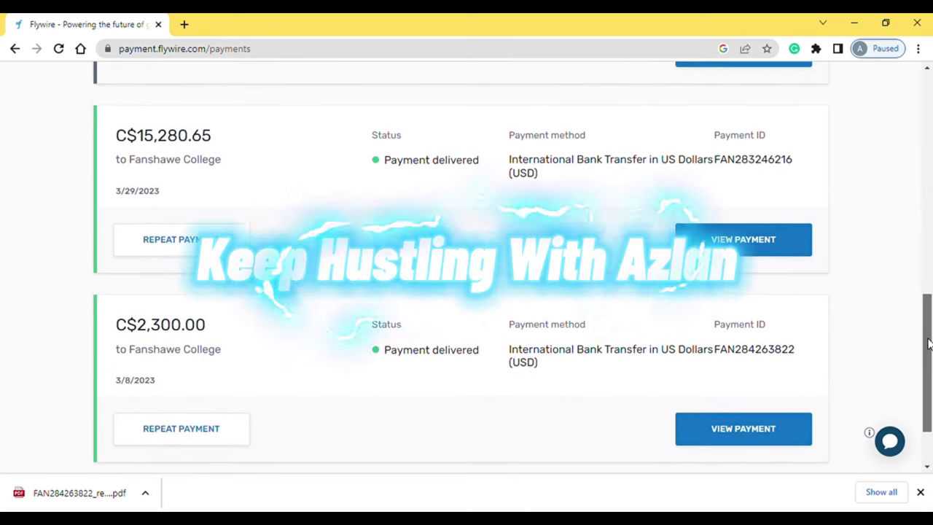
- View the delivered C$2,300.00 payment dated 3/8/2023, download its payment receipt and open the receipt PDF
{"action": "left_click", "coordinate": [736, 430]}
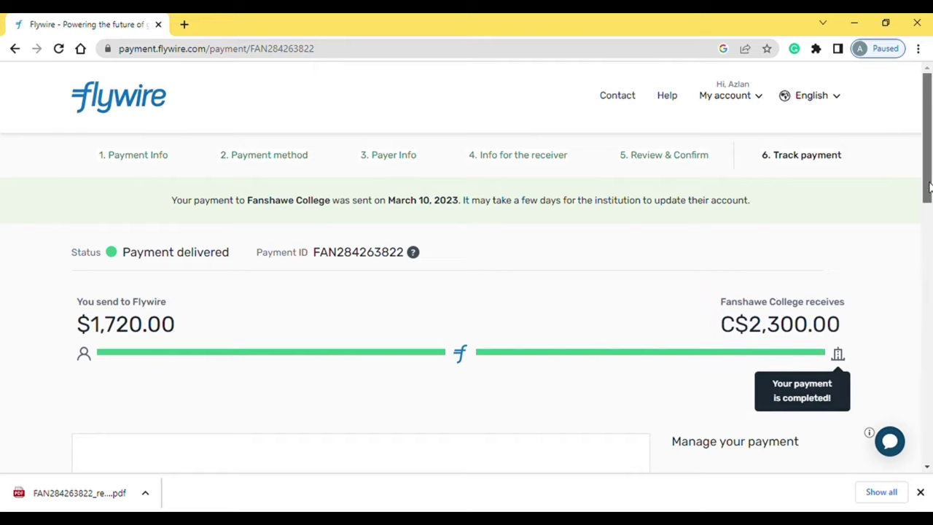
{"action": "left_click_drag", "start_coordinate": [929, 182], "coordinate": [926, 281]}
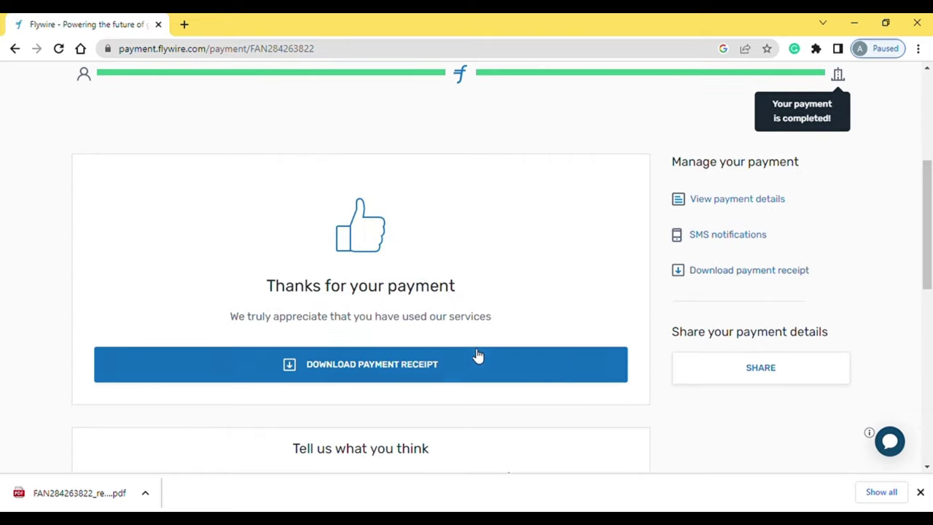
{"action": "left_click", "coordinate": [442, 378]}
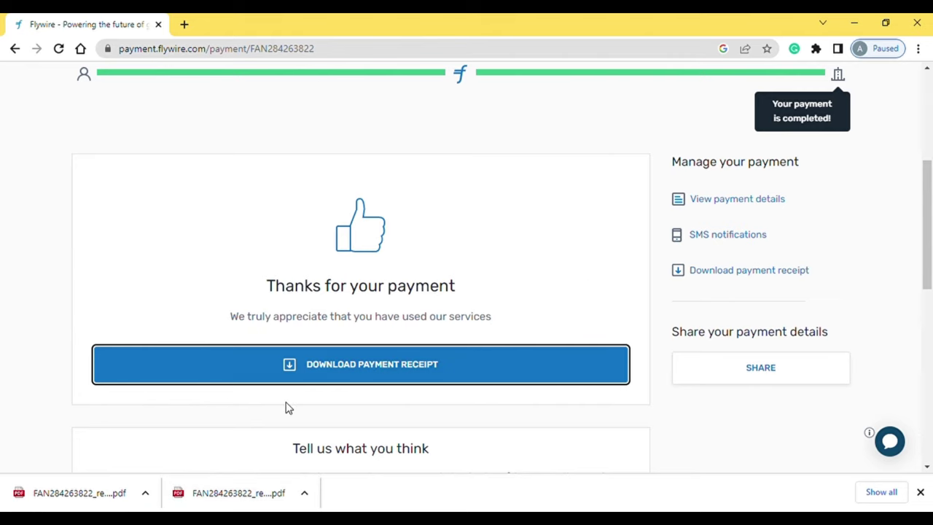
{"action": "left_click", "coordinate": [125, 495]}
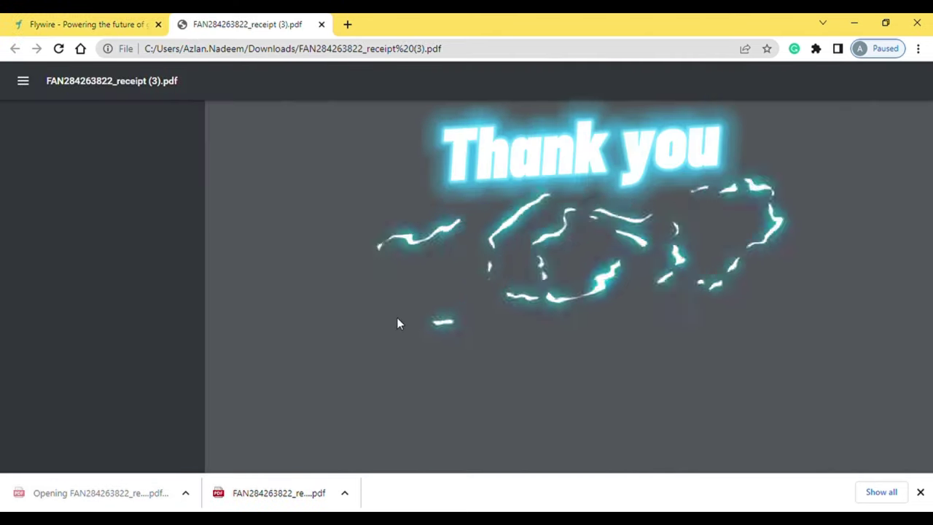